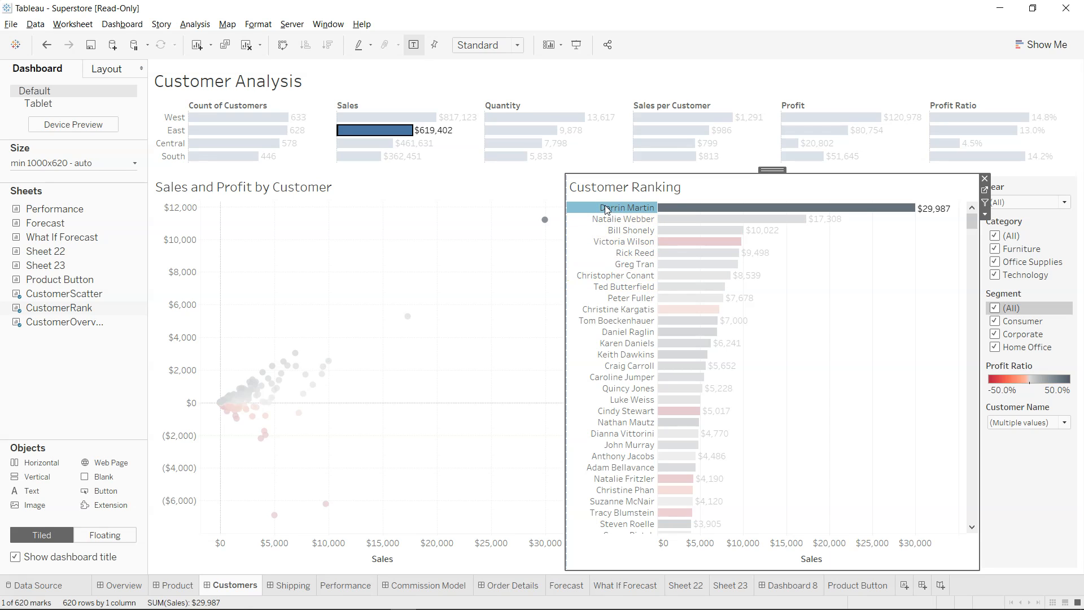
# Step: Run the Send Email To Customer about Spend action for the top-ranked customer, examine the draft's recipient, subject and body, and discard it
pyautogui.moveTo(625, 213)
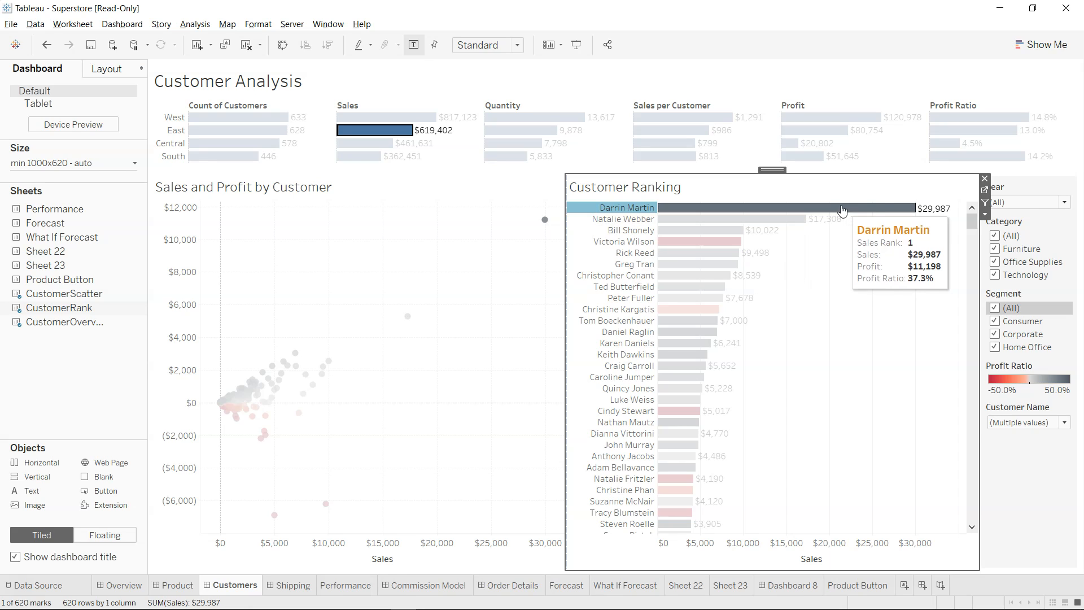
pyautogui.moveTo(929, 215)
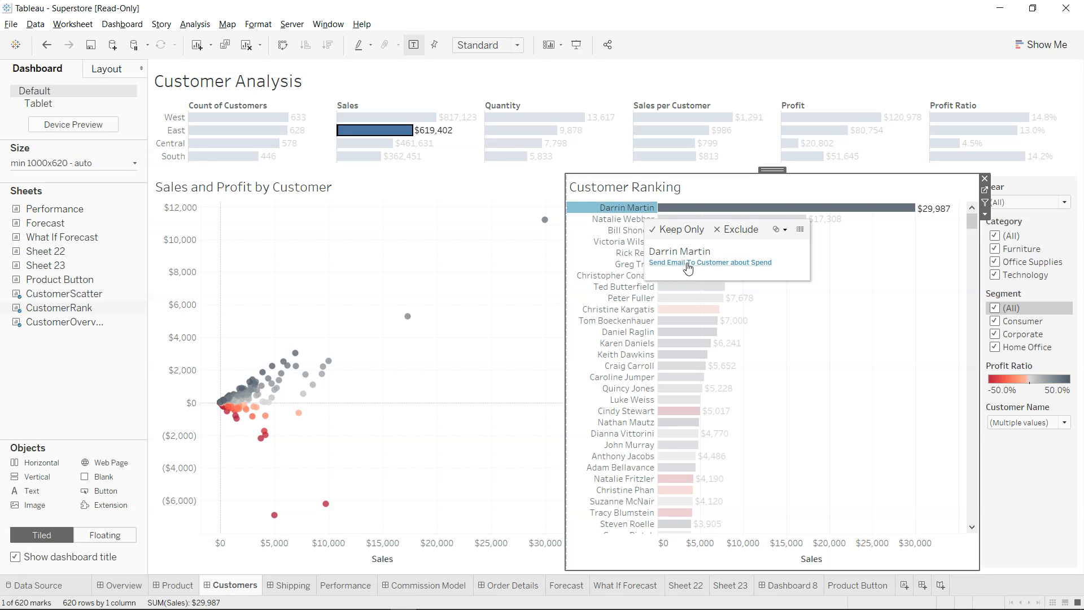
pyautogui.click(686, 263)
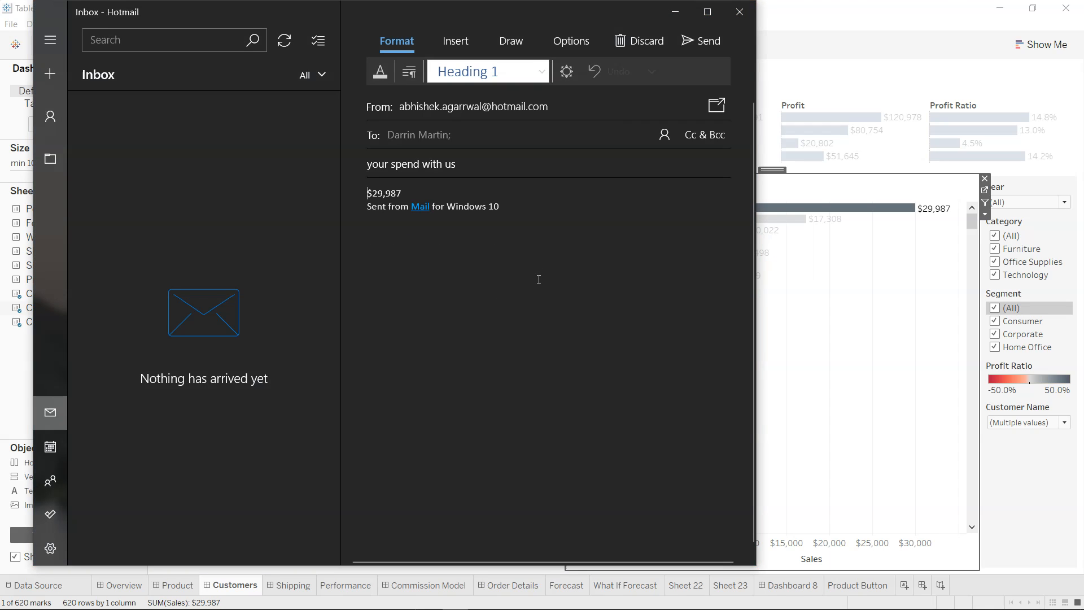
pyautogui.click(430, 138)
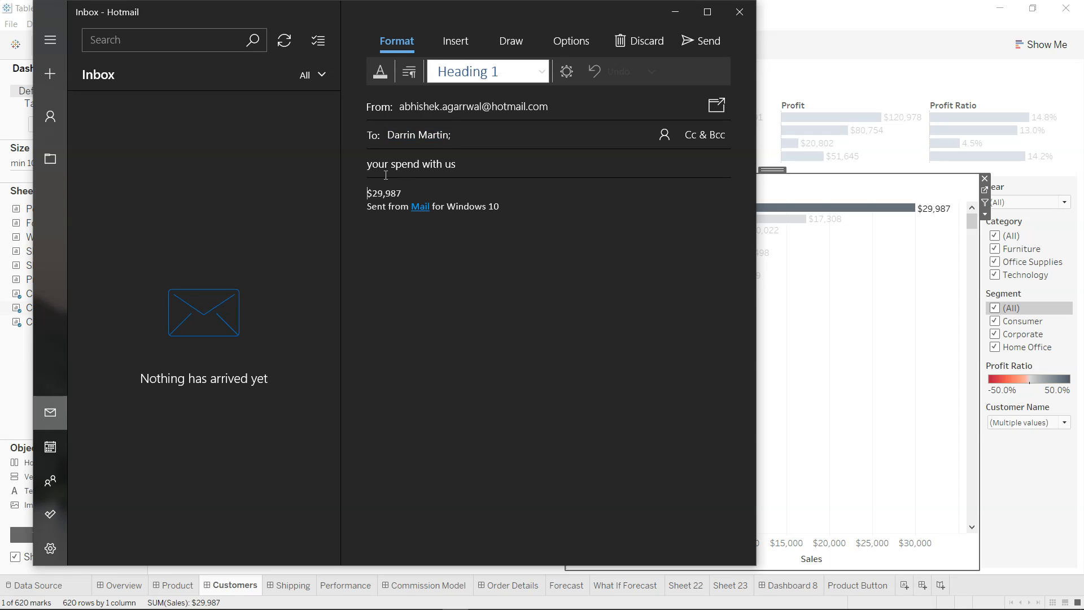
pyautogui.moveTo(367, 164); pyautogui.dragTo(463, 163)
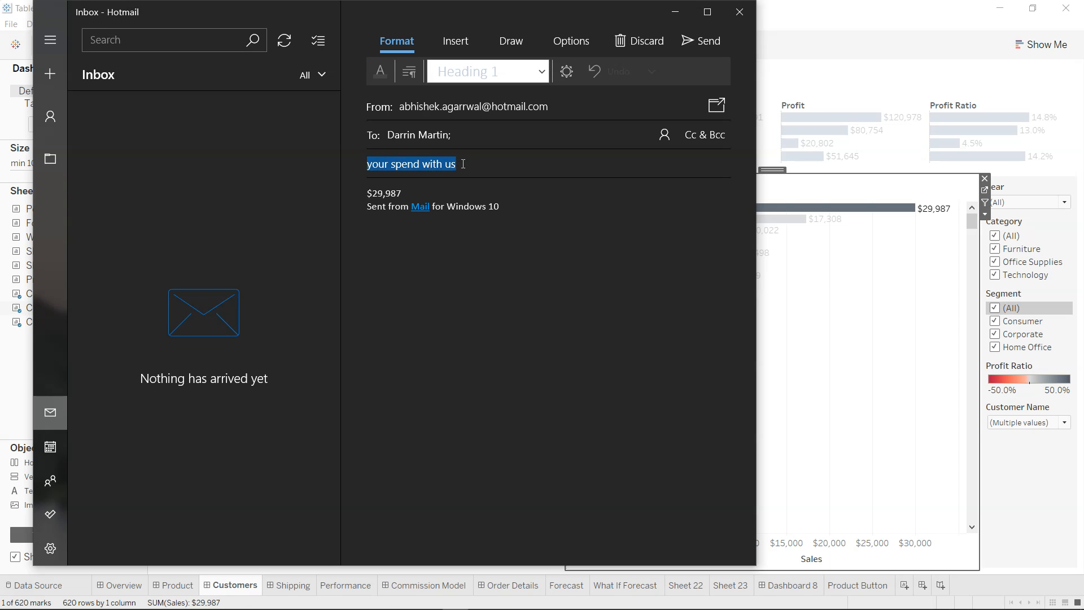
pyautogui.click(389, 164)
pyautogui.moveTo(389, 164); pyautogui.dragTo(359, 162)
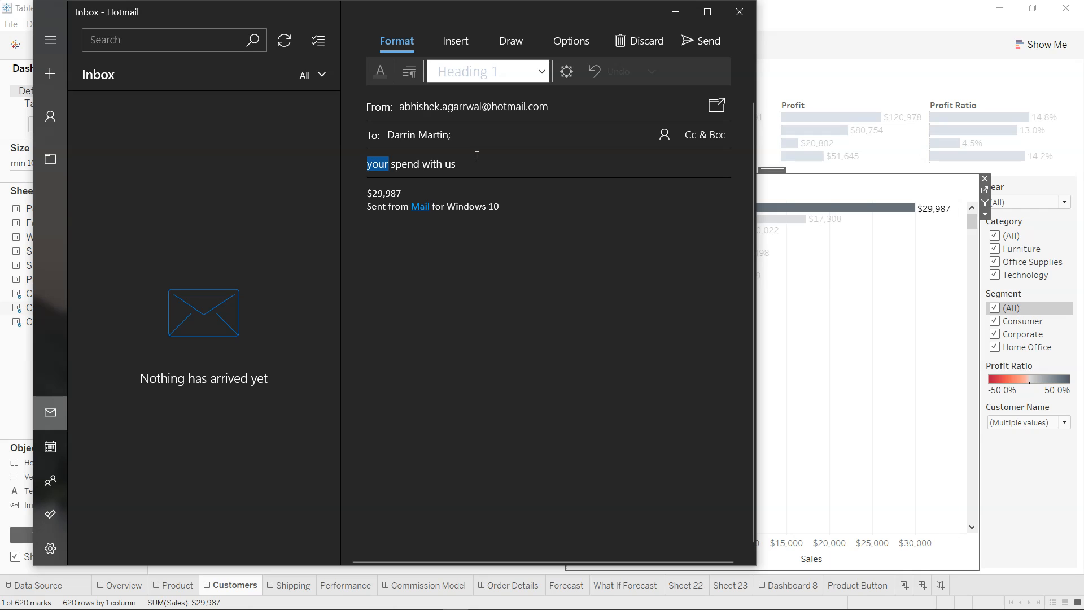
pyautogui.click(457, 164)
pyautogui.moveTo(457, 164); pyautogui.dragTo(396, 194)
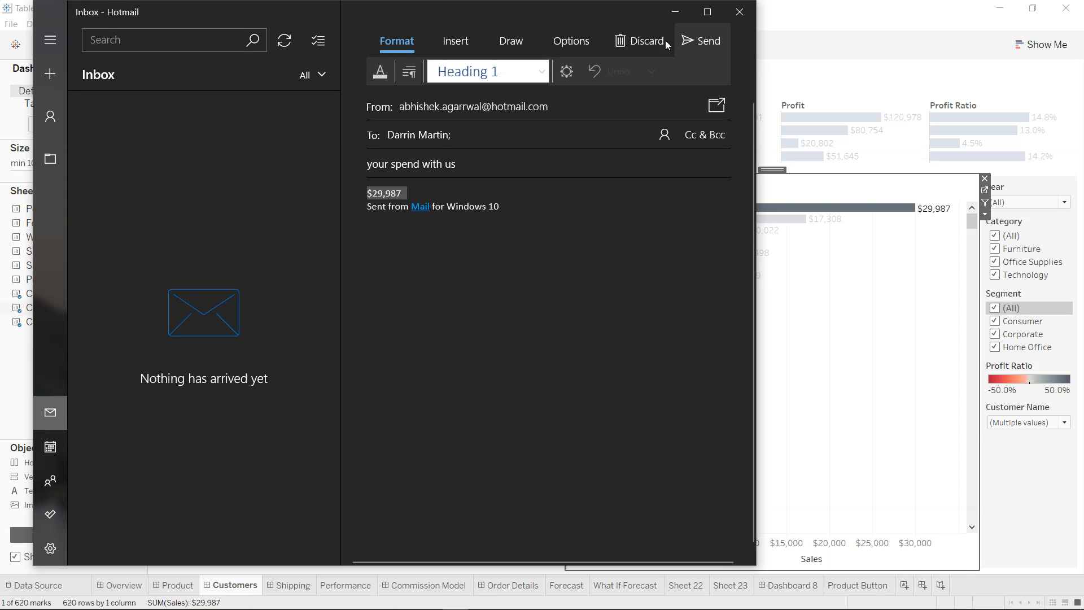
pyautogui.click(648, 41)
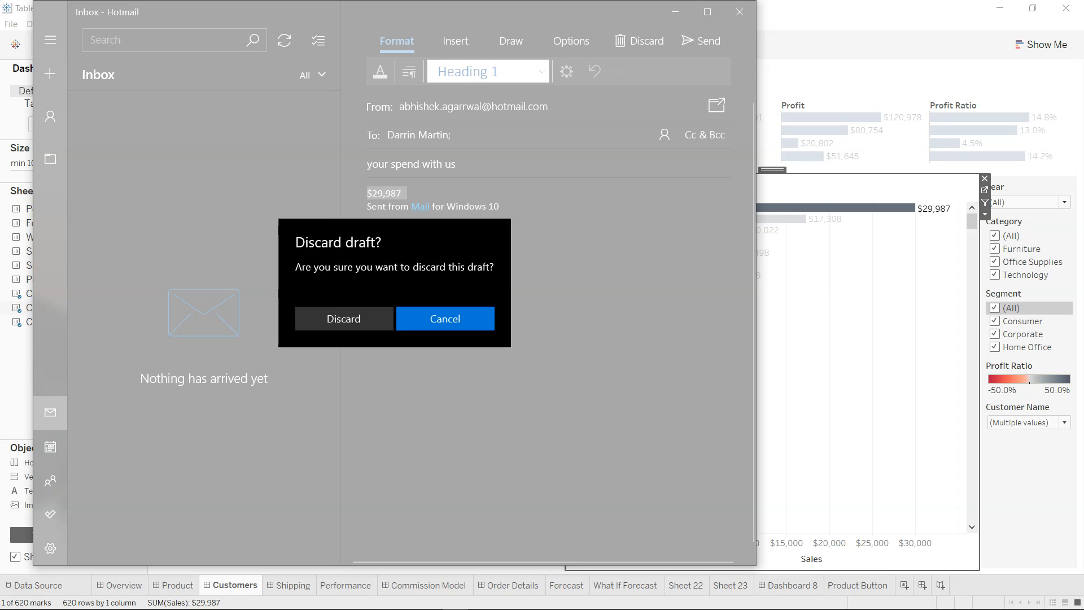
pyautogui.click(373, 319)
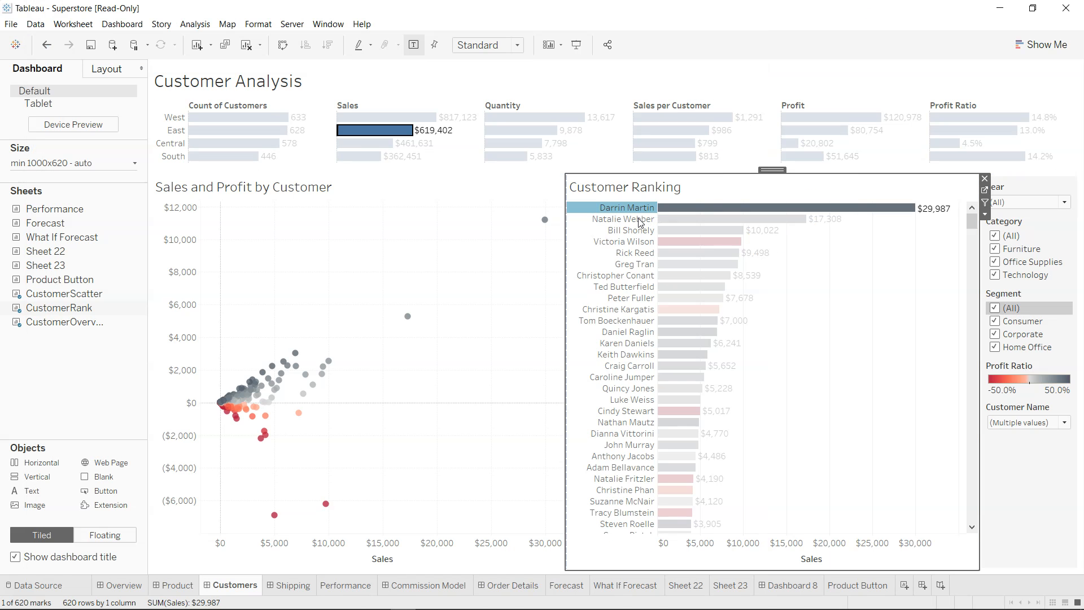
# Step: Test the email action on the second-ranked customer, discard the resulting draft and minimize the mail window
pyautogui.click(632, 218)
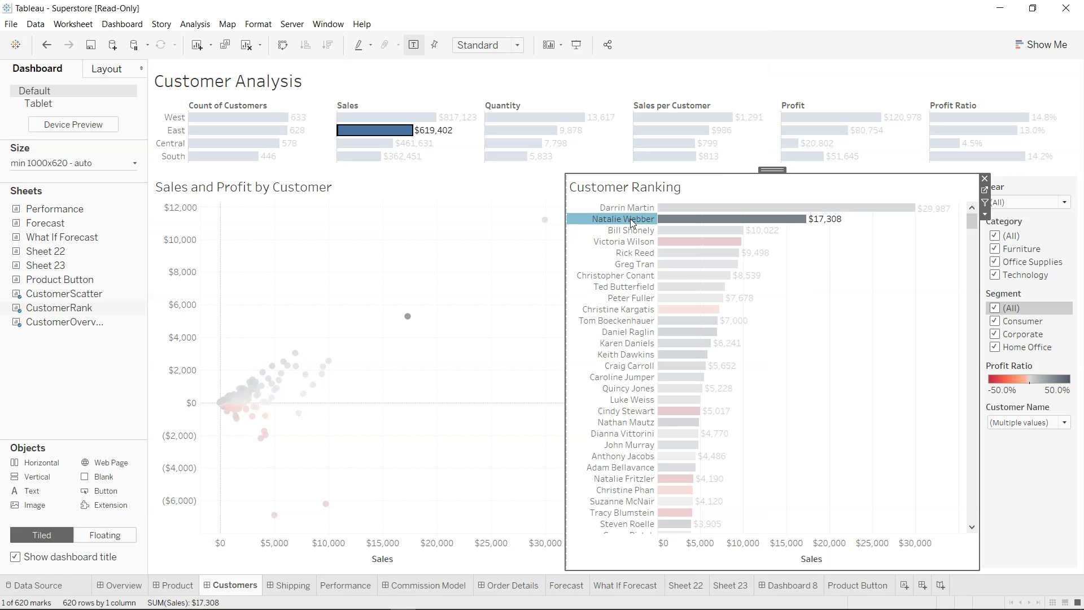
pyautogui.click(699, 272)
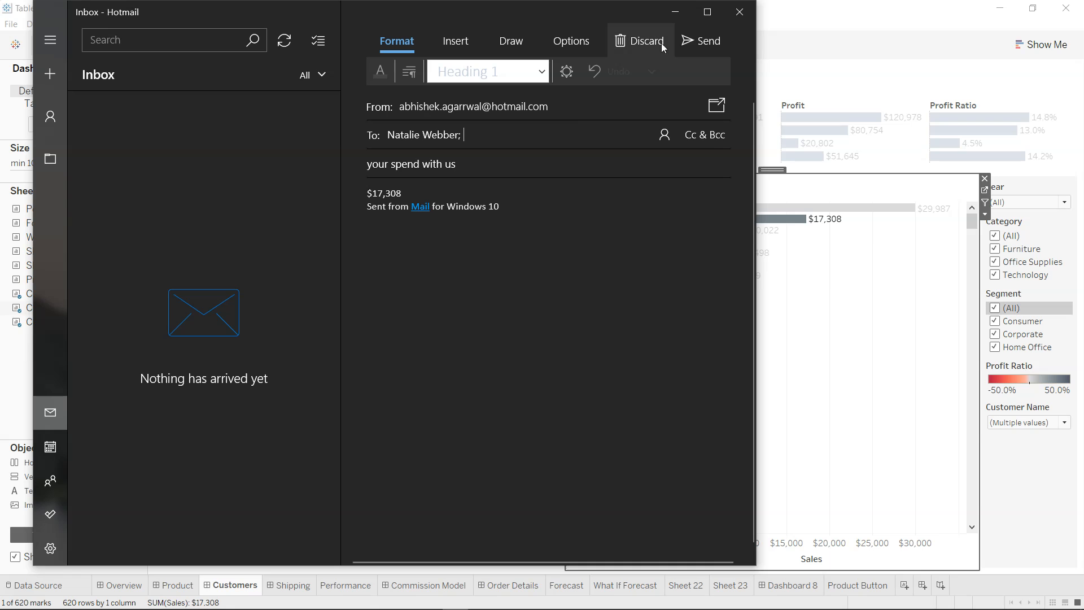
pyautogui.click(632, 50)
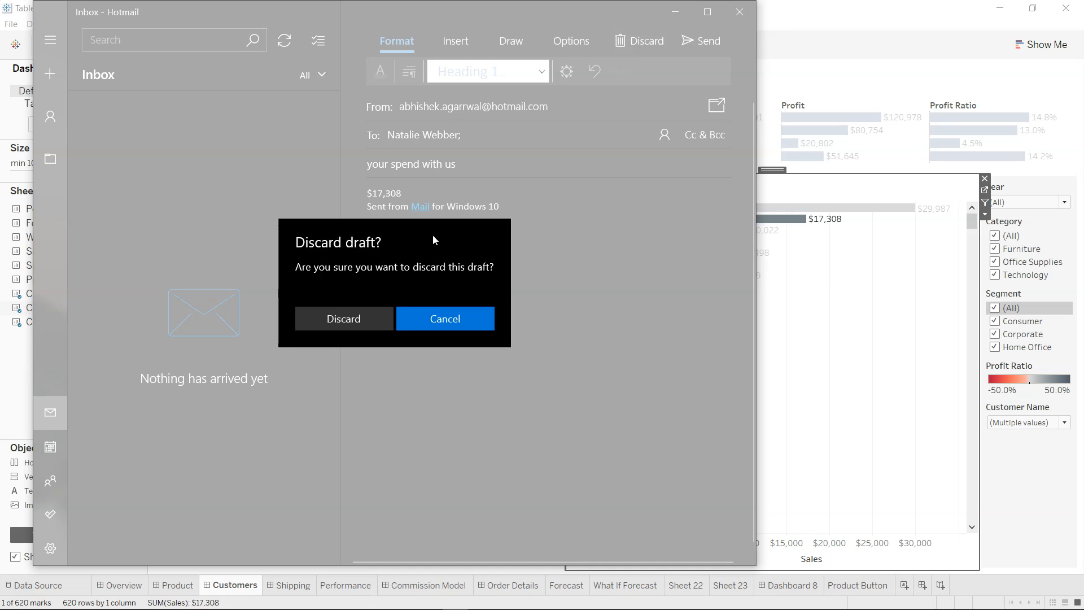
pyautogui.click(361, 326)
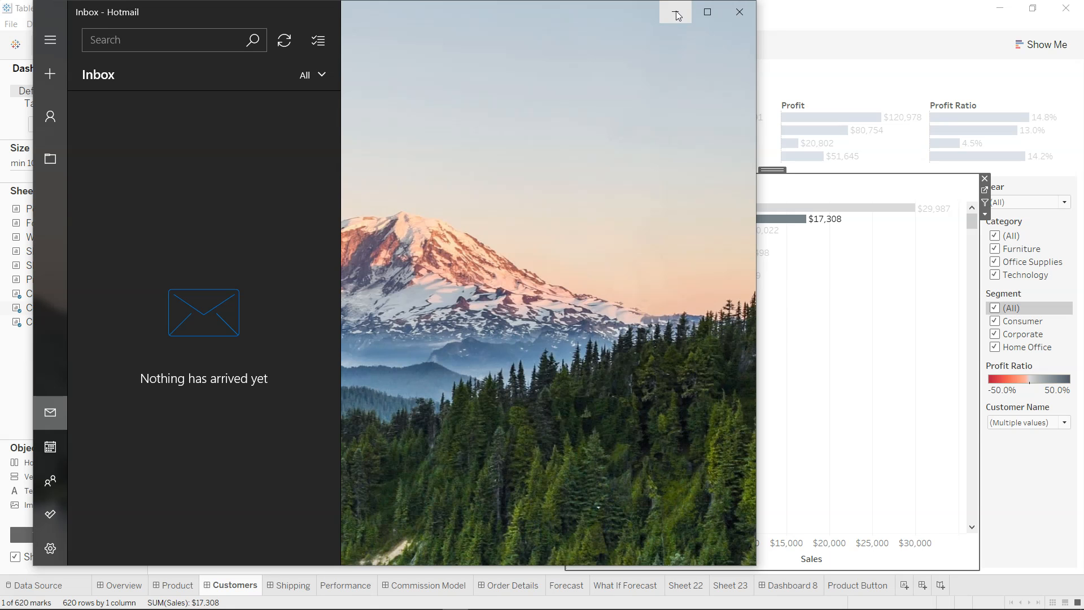
pyautogui.click(674, 12)
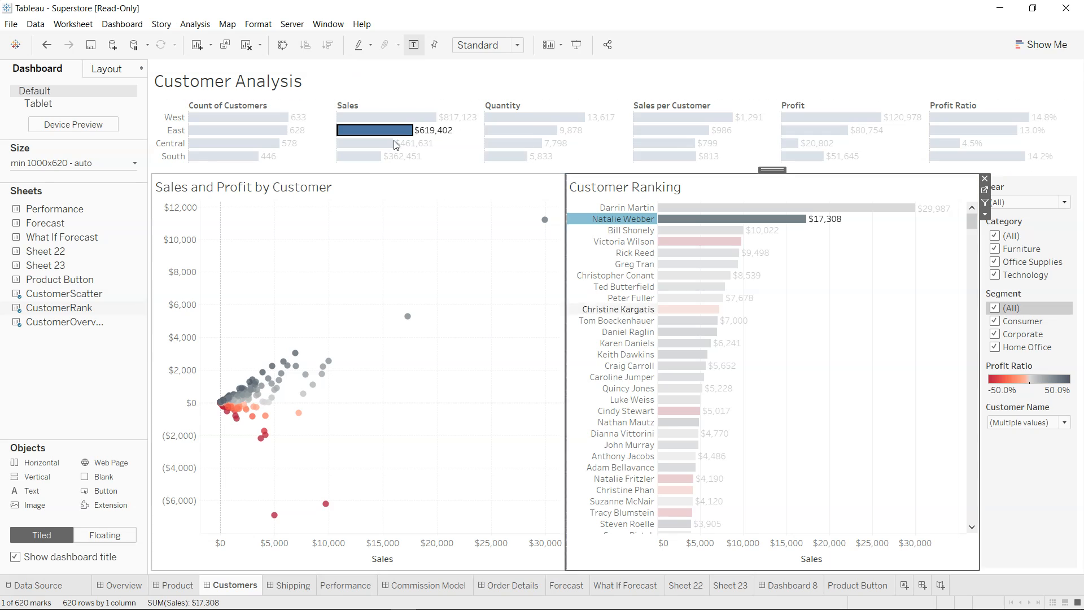
# Step: Edit the dashboard's Send Email To Customer about Spend action so that CustomerRank is its only source sheet
pyautogui.click(125, 26)
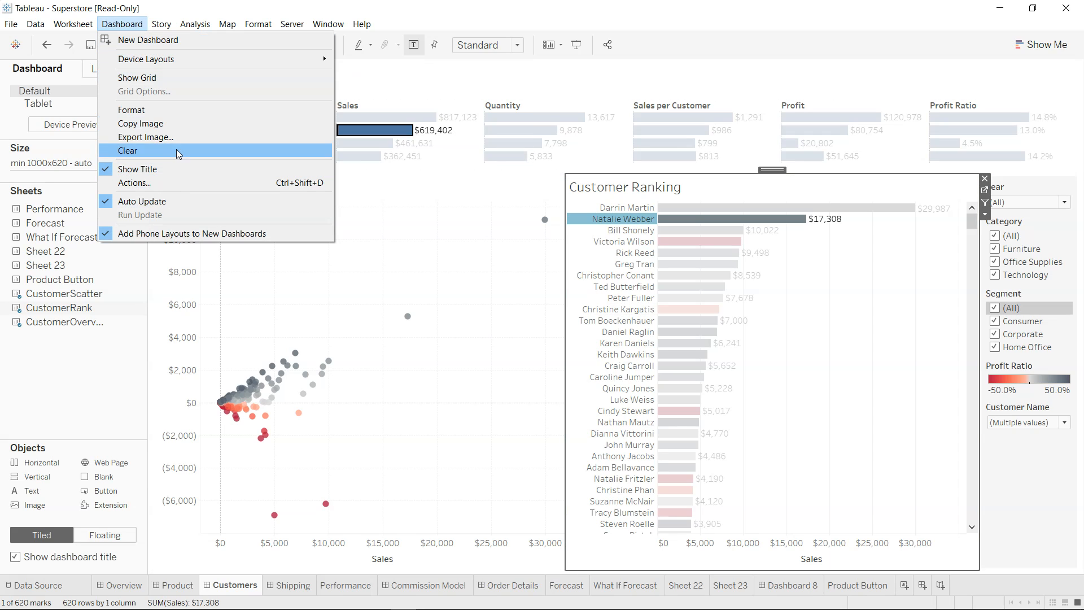
pyautogui.moveTo(176, 58)
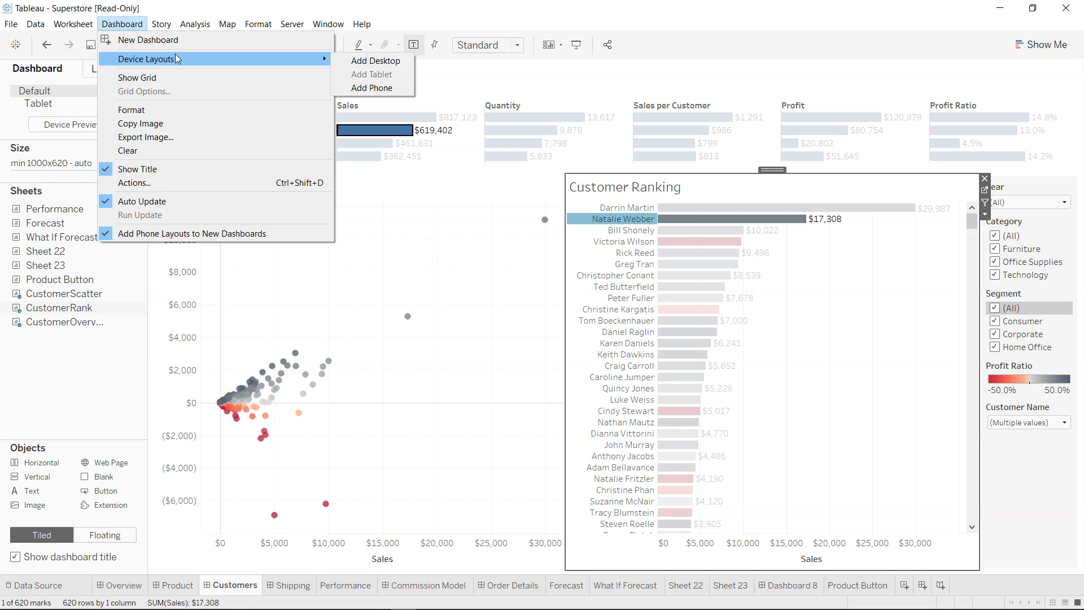
pyautogui.click(188, 181)
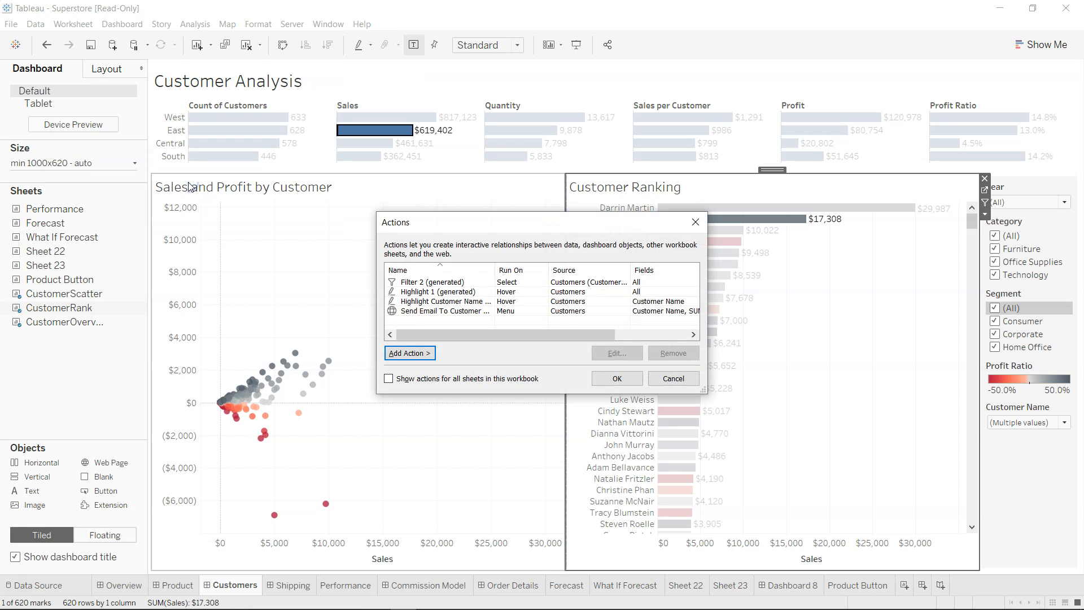
pyautogui.click(465, 314)
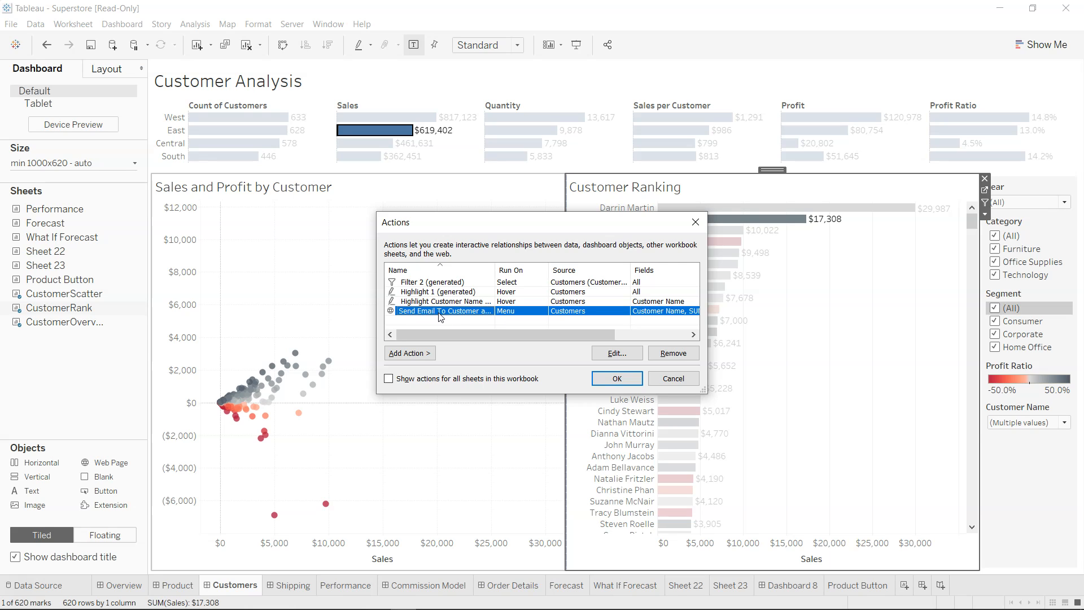
pyautogui.click(608, 354)
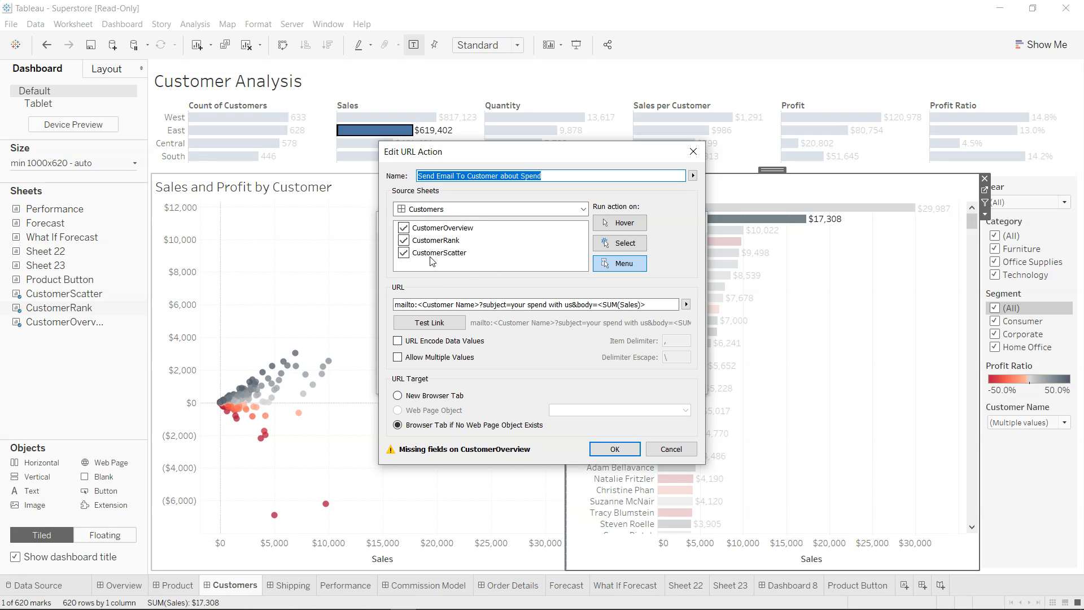
pyautogui.click(403, 227)
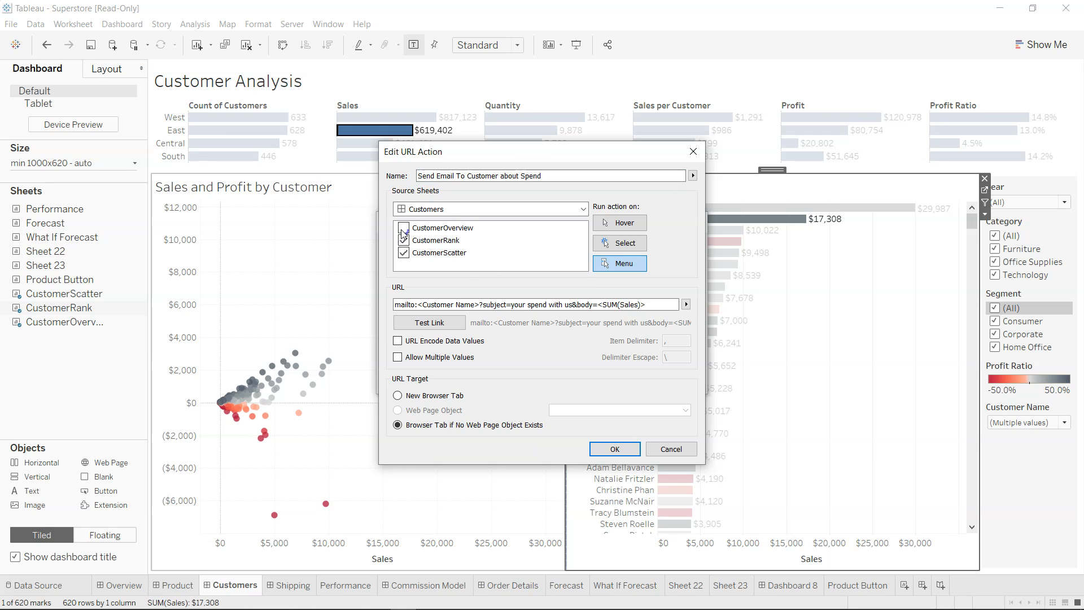
pyautogui.click(403, 252)
# Step: Examine the action's mailto URL: the Customer Name recipient, the subject text, the SUM(Sales) body and the fields available for insertion
pyautogui.click(422, 305)
pyautogui.moveTo(418, 304); pyautogui.dragTo(391, 305)
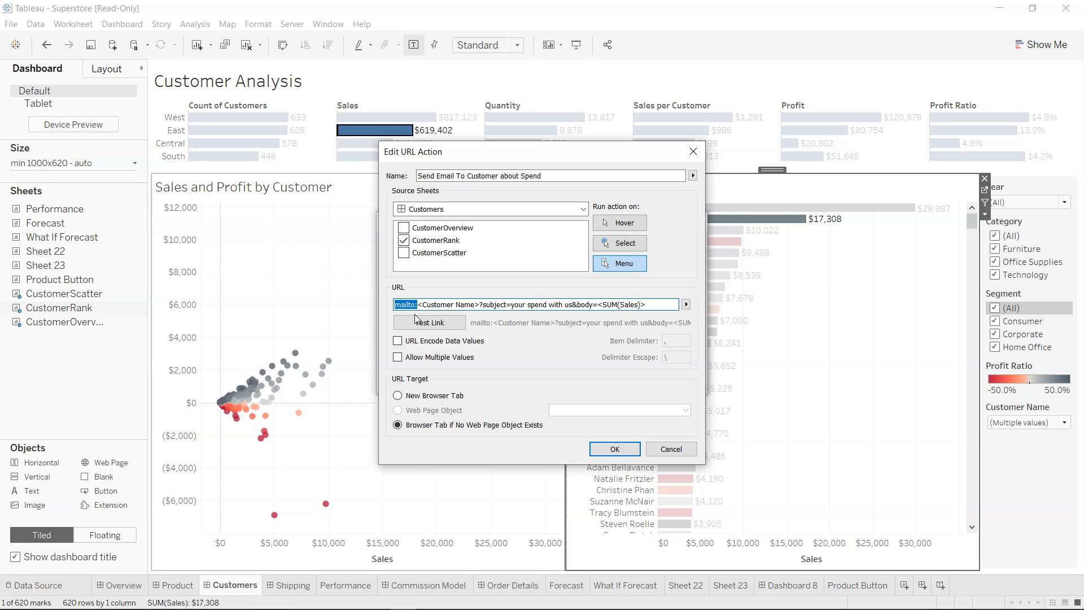
pyautogui.click(413, 305)
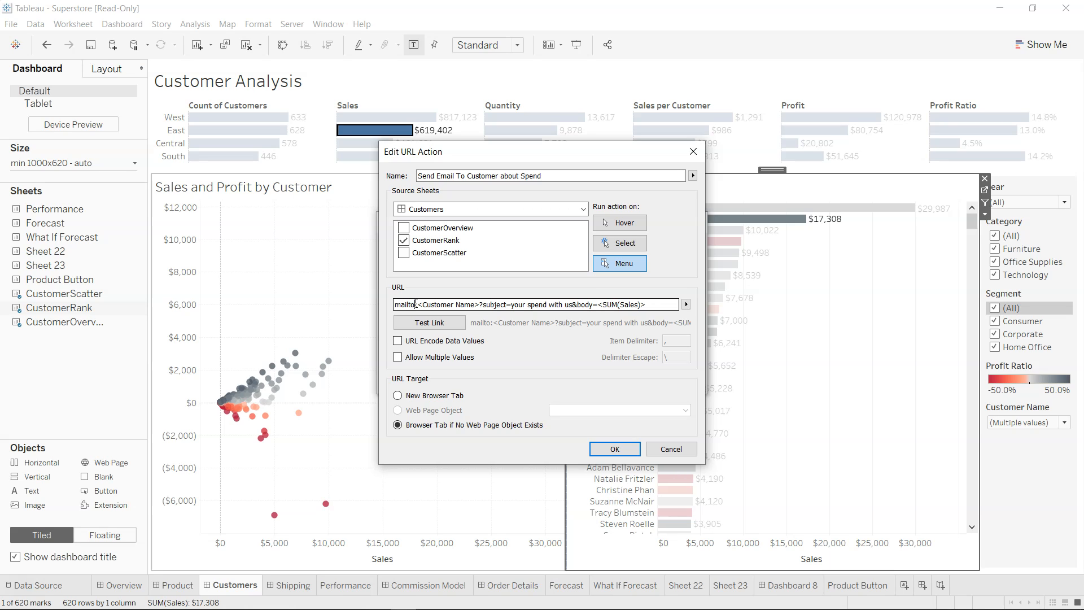
pyautogui.moveTo(395, 305); pyautogui.dragTo(479, 302)
pyautogui.click(417, 304)
pyautogui.click(686, 304)
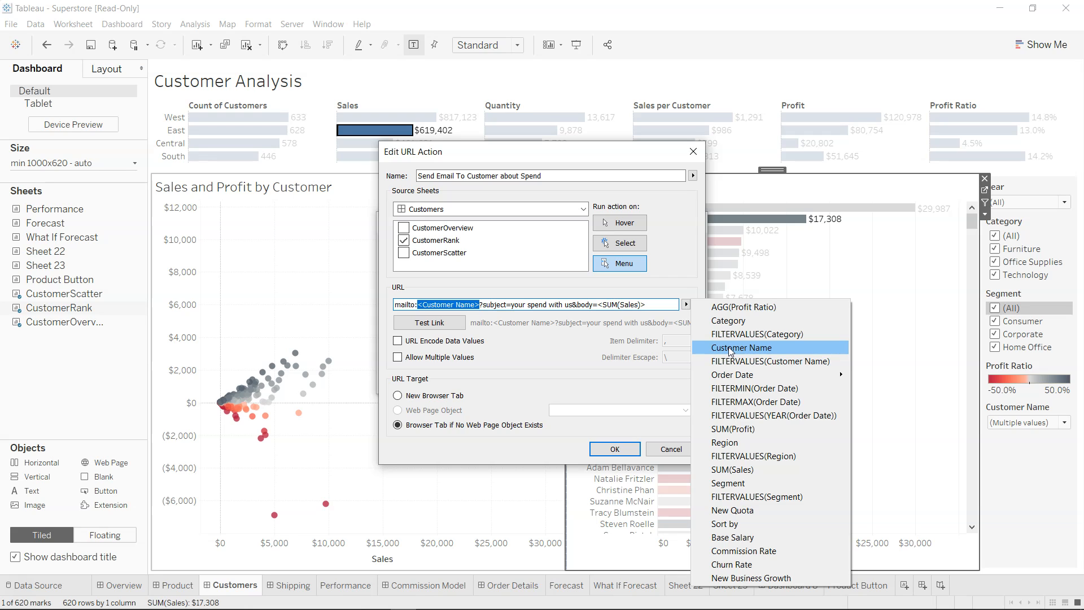
pyautogui.click(481, 305)
pyautogui.moveTo(484, 304); pyautogui.dragTo(572, 305)
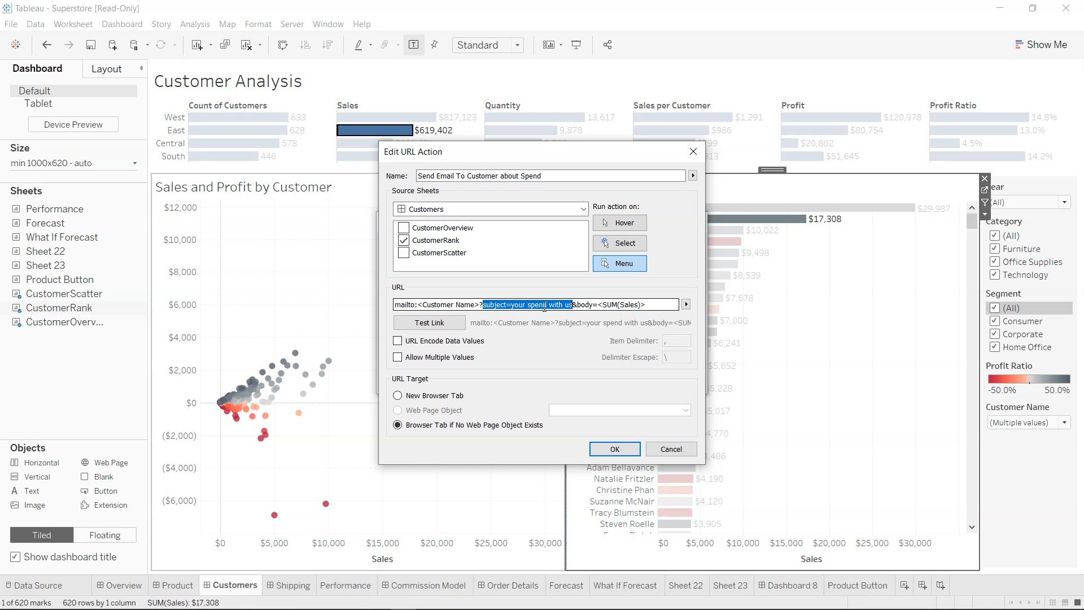
pyautogui.moveTo(577, 304); pyautogui.dragTo(655, 305)
pyautogui.click(685, 304)
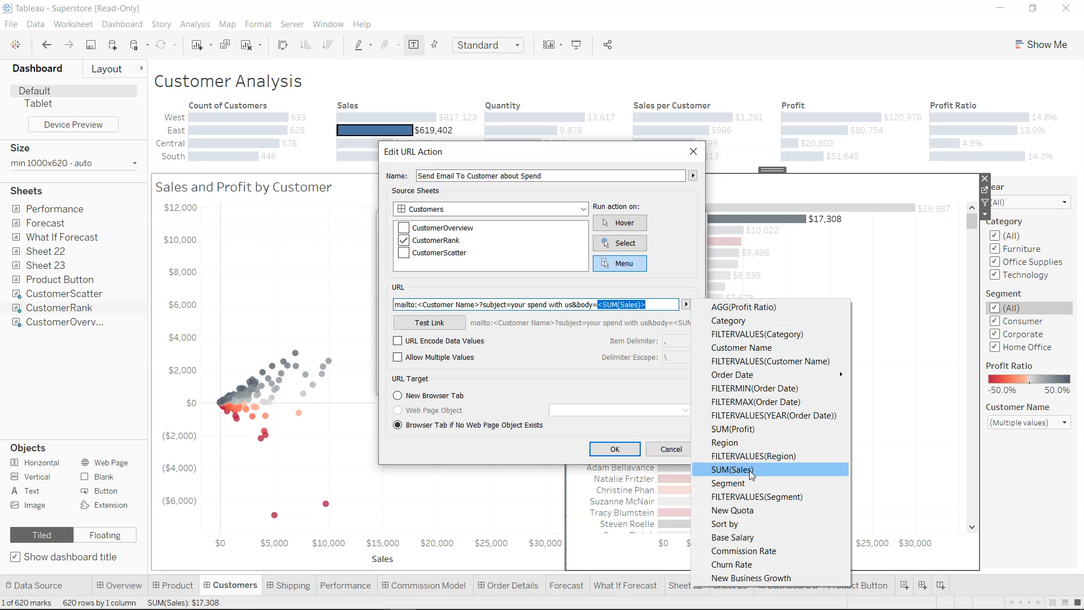
pyautogui.click(657, 304)
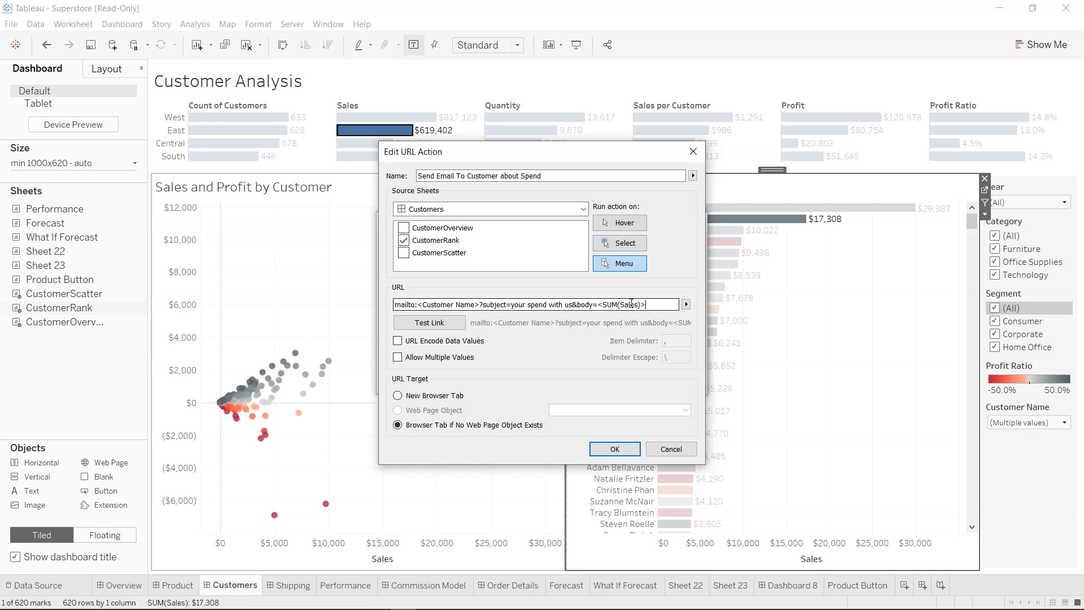
# Step: Save the edited email action and accept the dashboard's action list
pyautogui.click(616, 449)
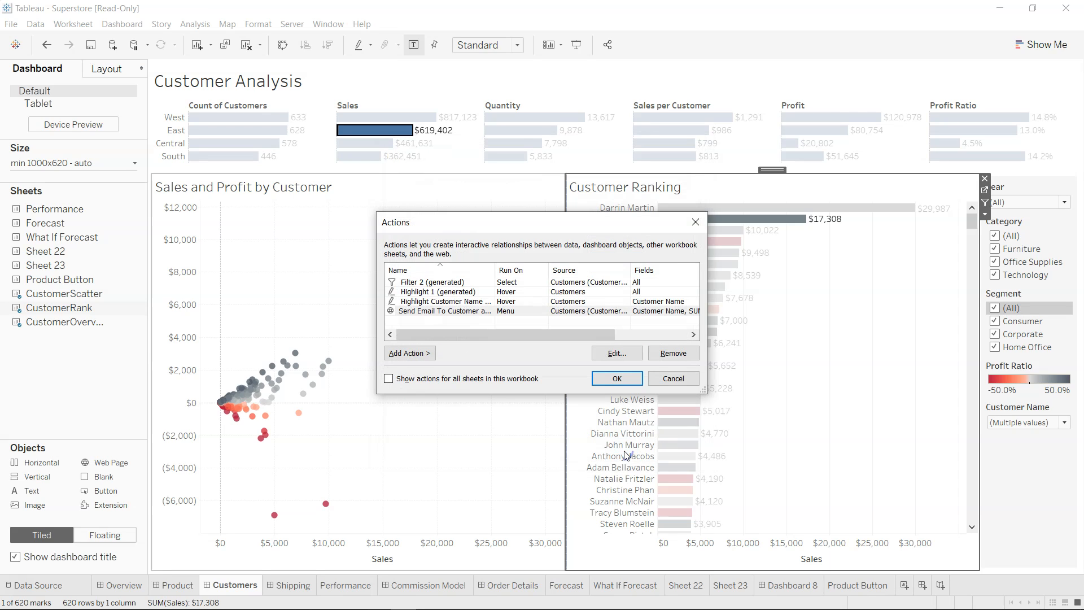
pyautogui.click(617, 378)
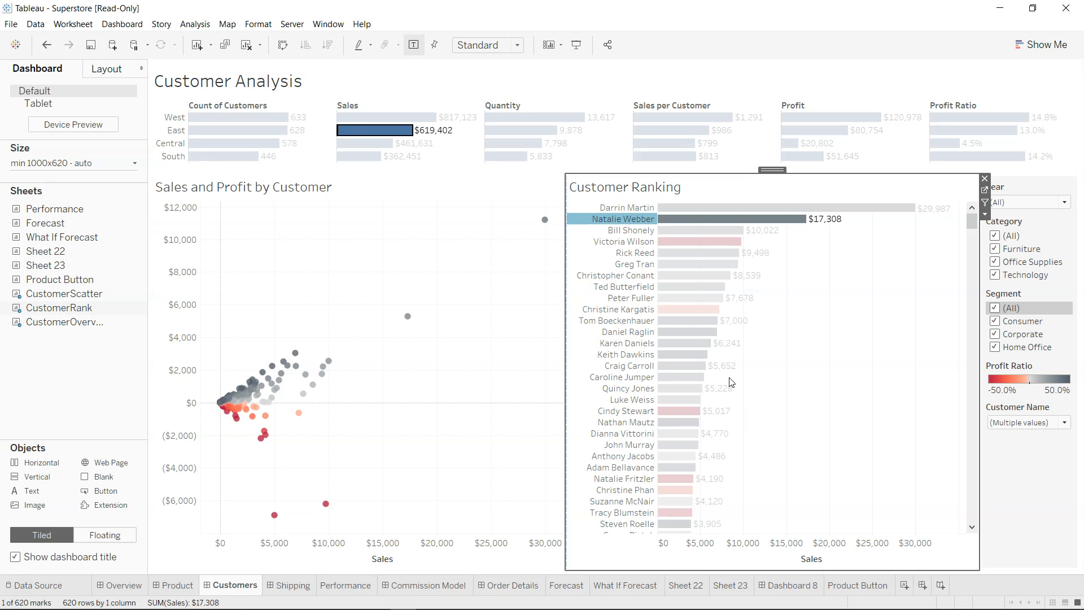
# Step: Add a Go to URL action to the dashboard with only CustomerRank as its source sheet
pyautogui.click(129, 26)
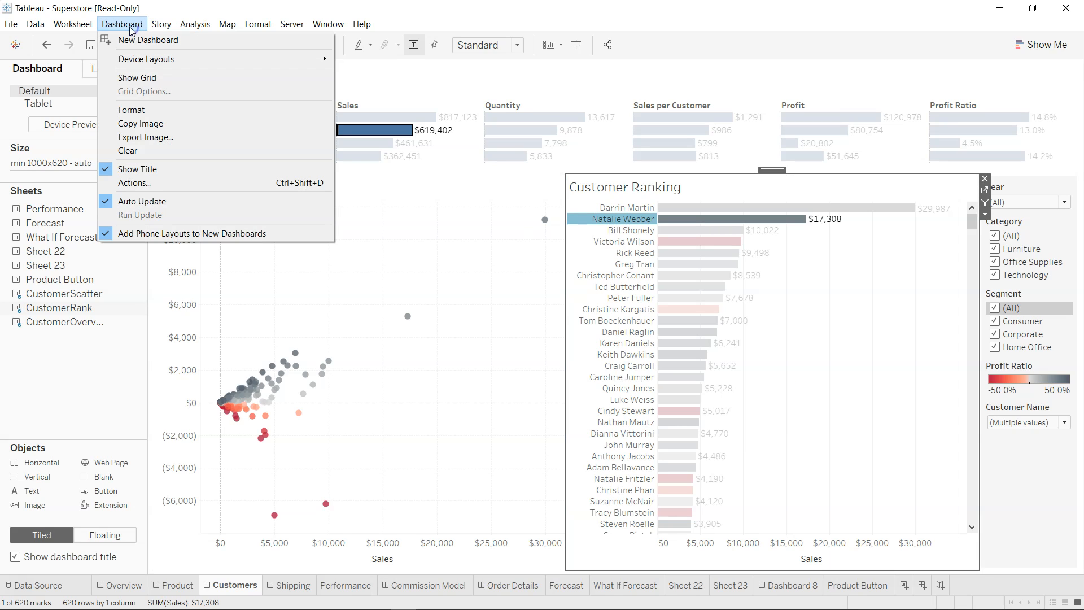
pyautogui.click(169, 183)
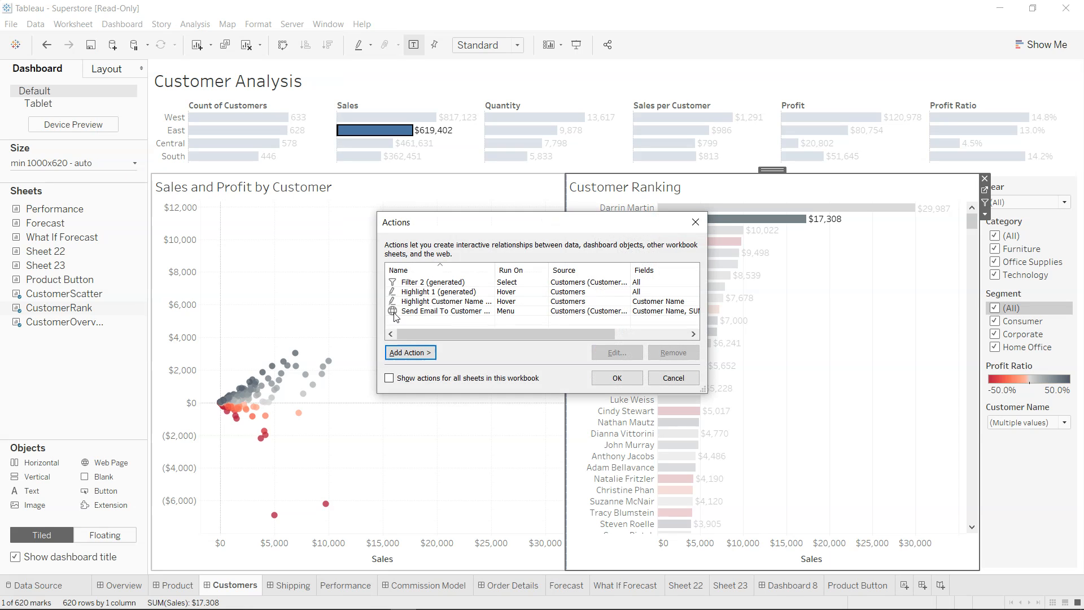
pyautogui.click(410, 352)
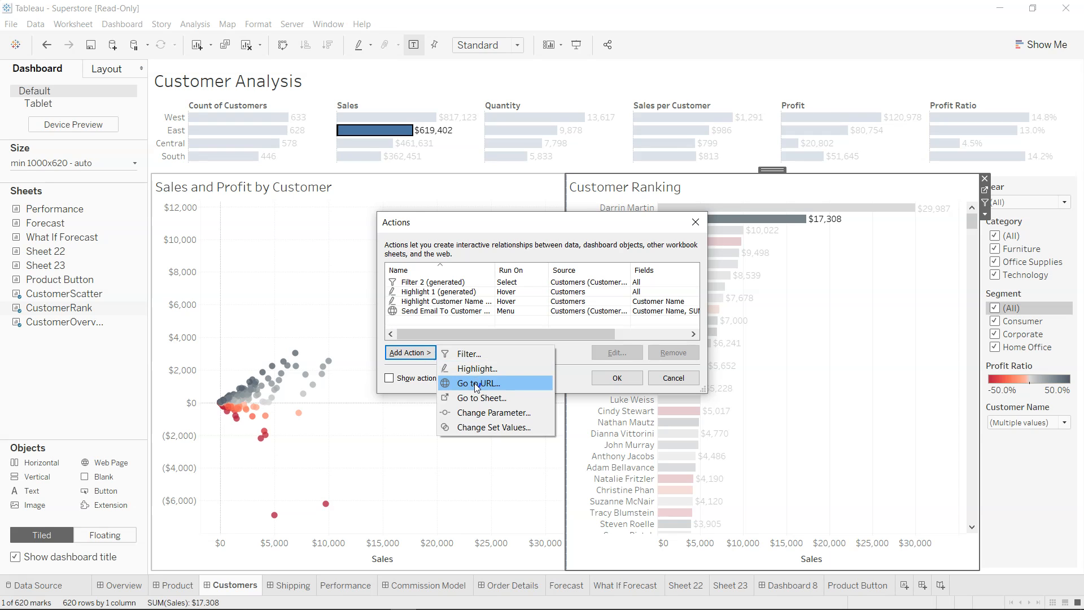
pyautogui.click(477, 384)
pyautogui.click(403, 228)
pyautogui.click(404, 252)
# Step: Set the new action's URL to mailto: followed by the inserted Customer Name field
pyautogui.click(406, 305)
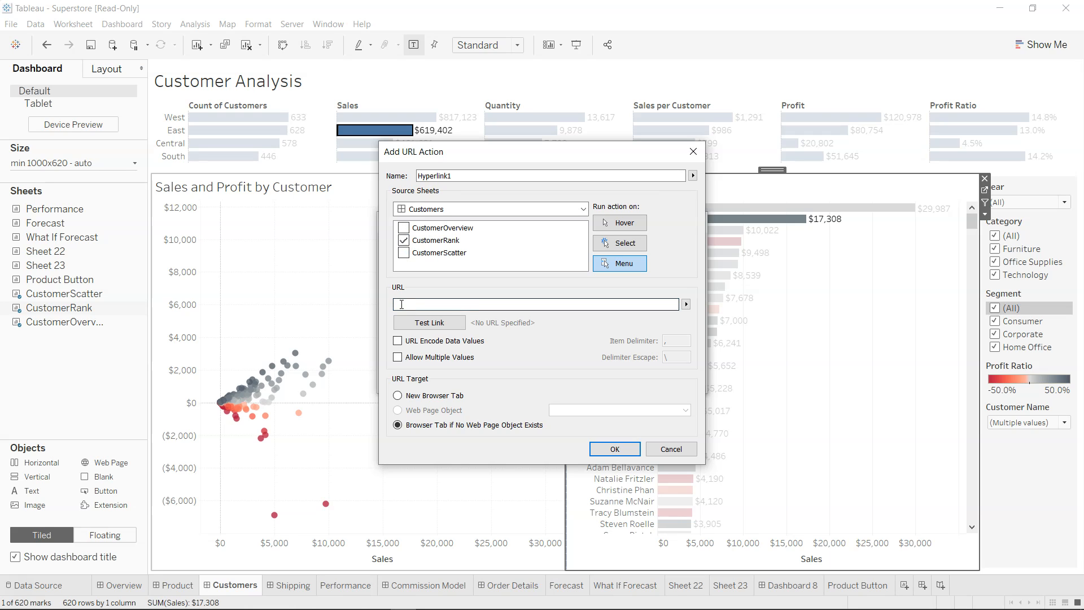
pyautogui.write('mailto:')
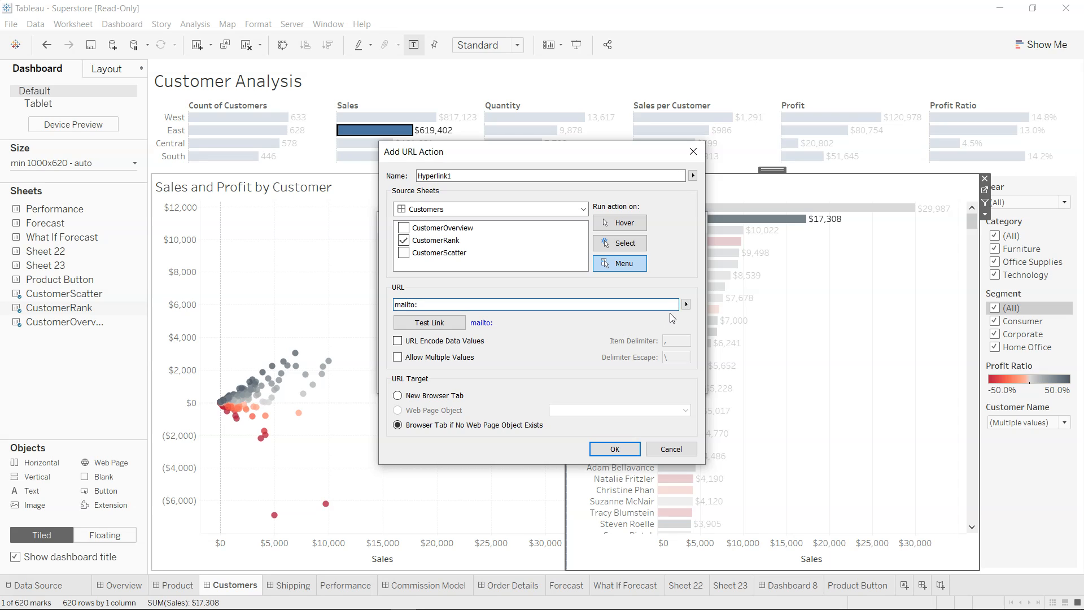
pyautogui.click(686, 304)
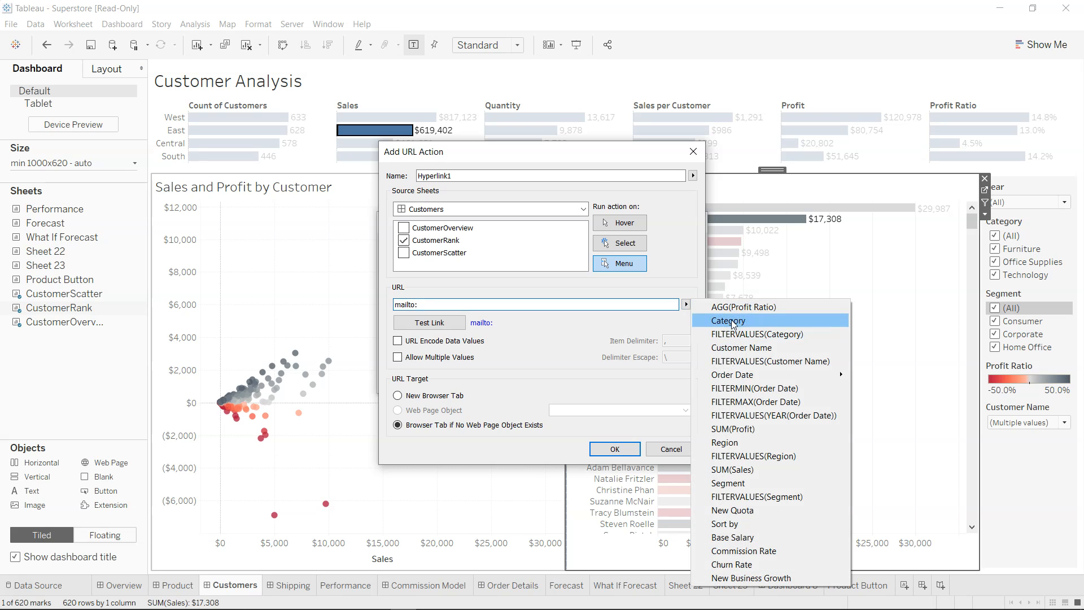
pyautogui.click(742, 348)
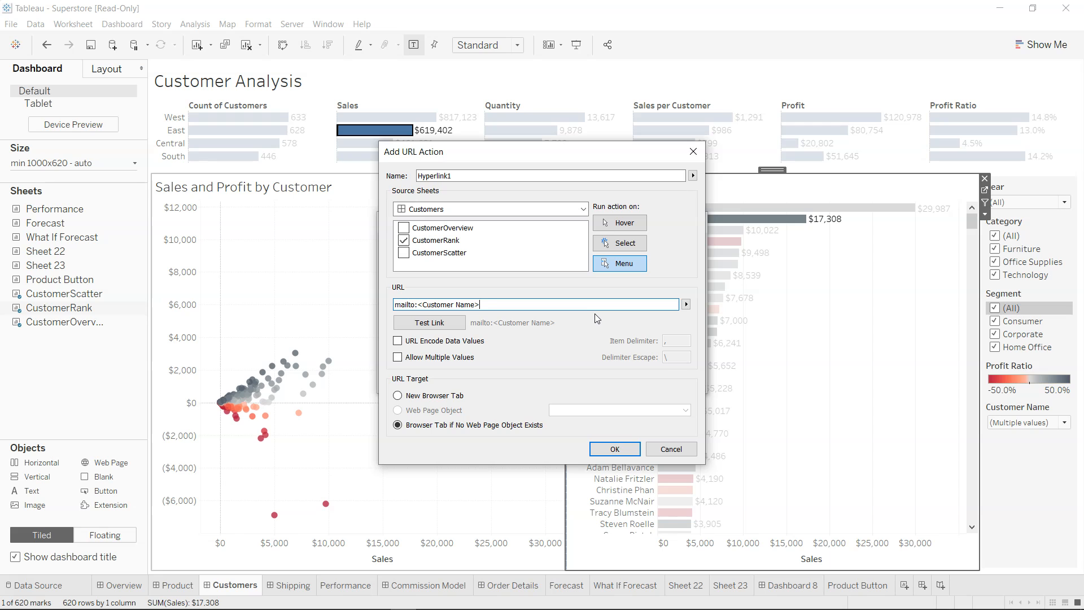
# Step: Test the mailto link by checking the recipient in the draft email, and discard the new URL action
pyautogui.click(452, 326)
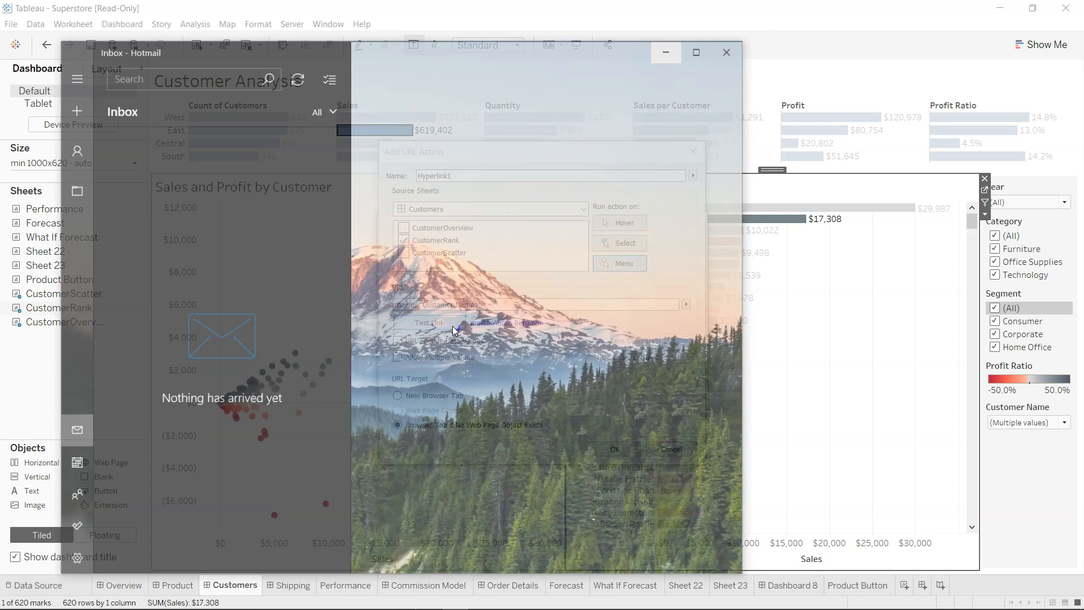
pyautogui.click(423, 130)
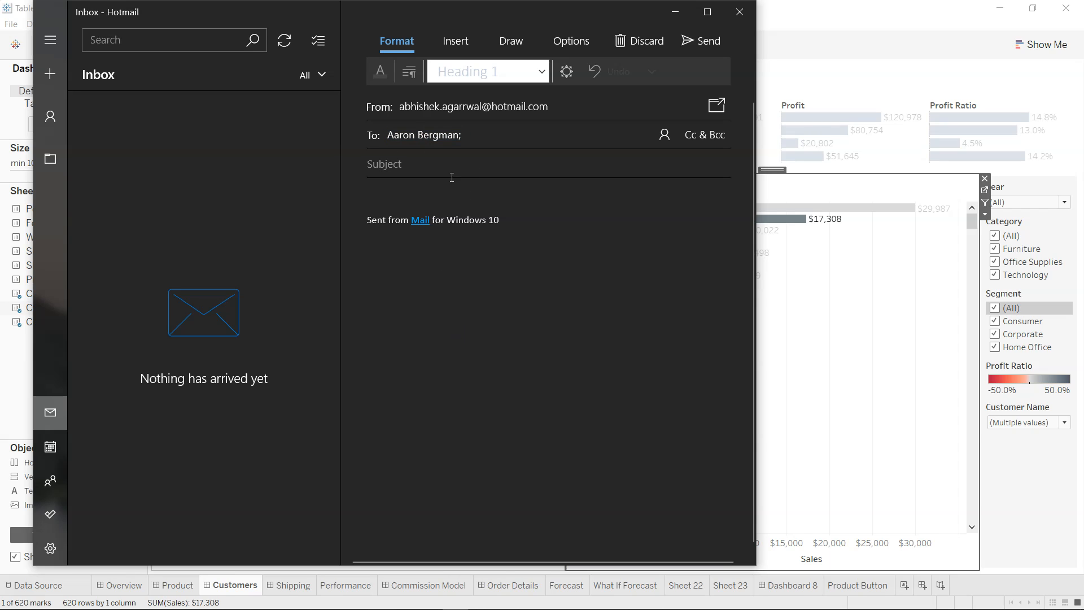
pyautogui.click(417, 135)
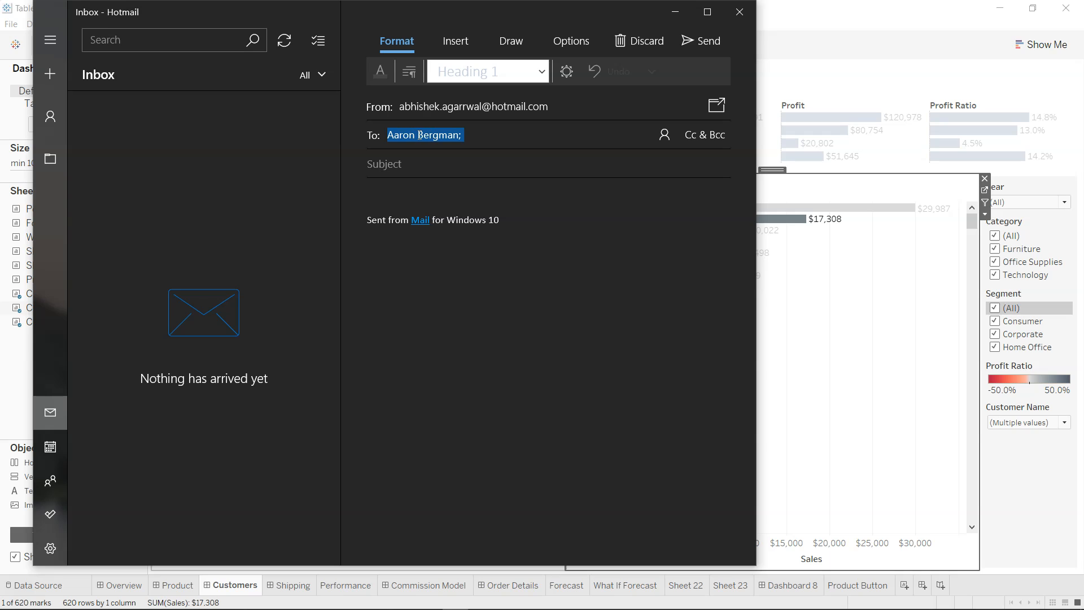
pyautogui.click(452, 188)
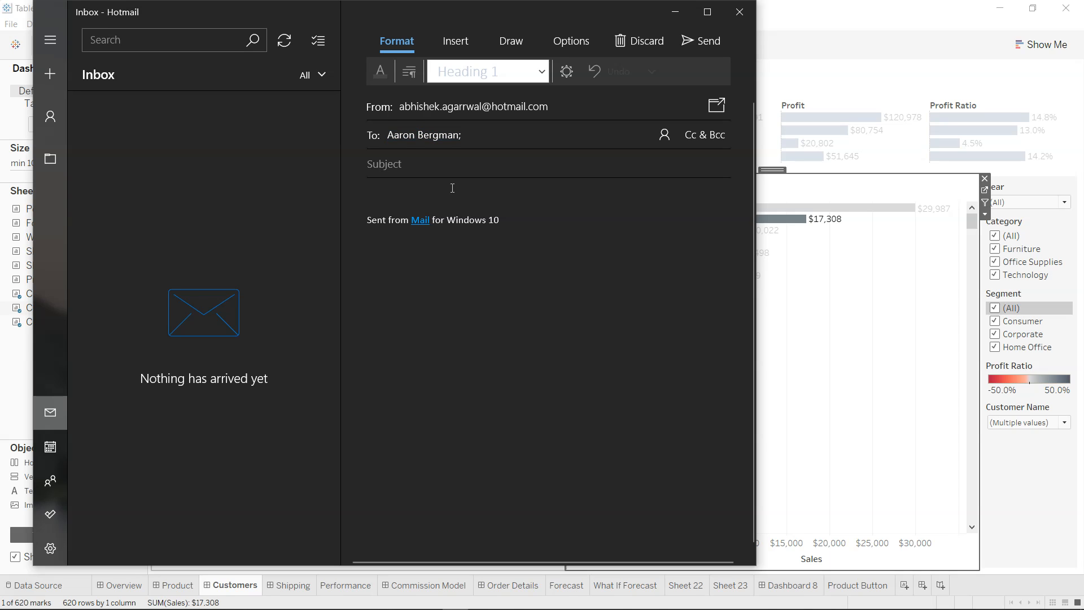
pyautogui.click(423, 192)
pyautogui.click(745, 12)
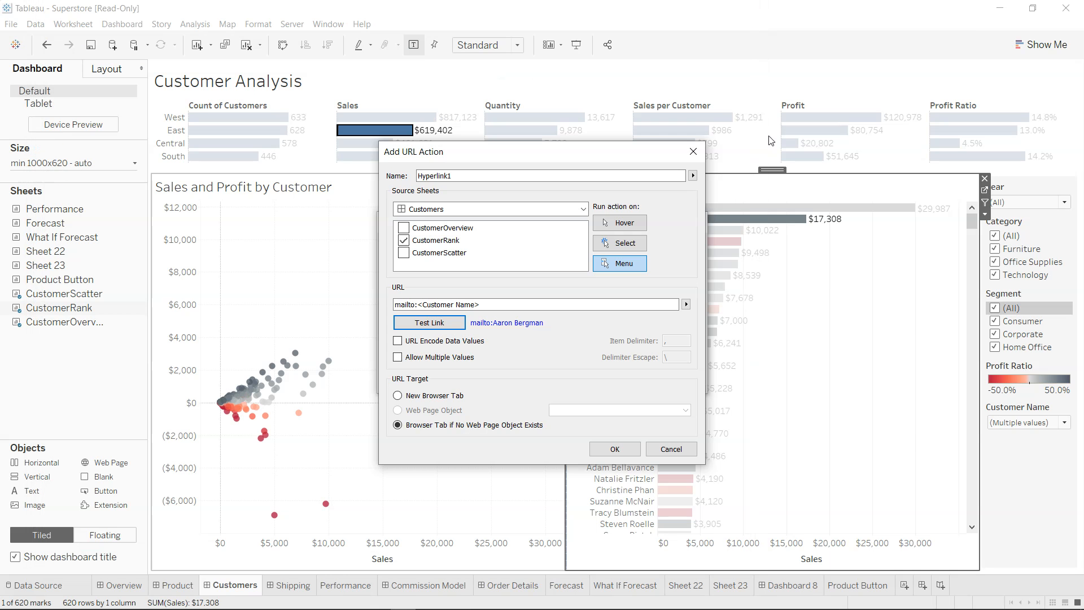
pyautogui.click(669, 450)
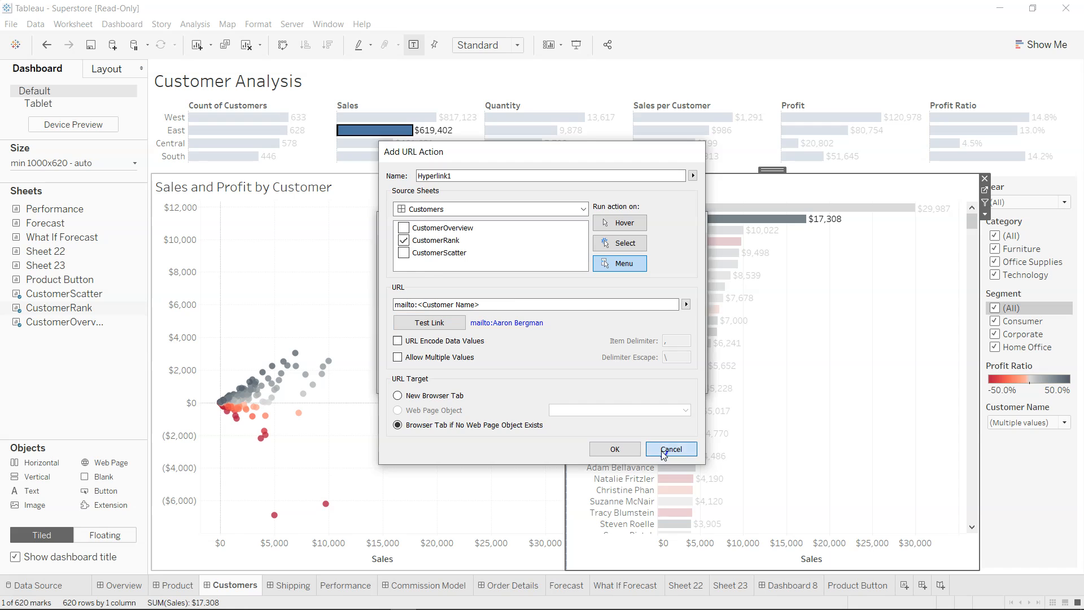
# Step: Review the full mailto URL of the Send Email To Customer about Spend action and leave the dashboard actions without saving
pyautogui.click(449, 311)
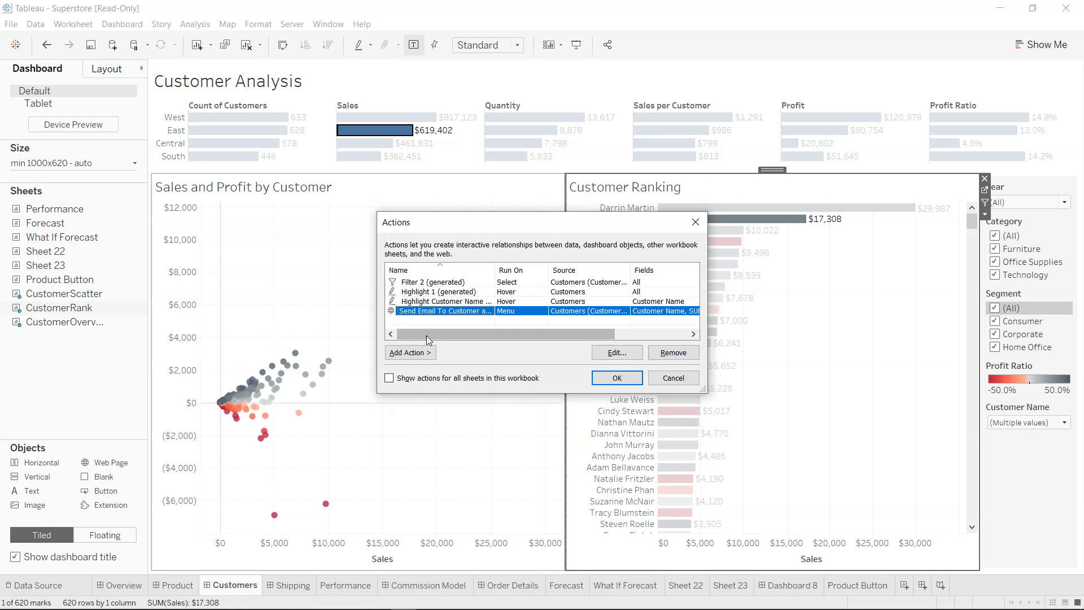
pyautogui.click(614, 353)
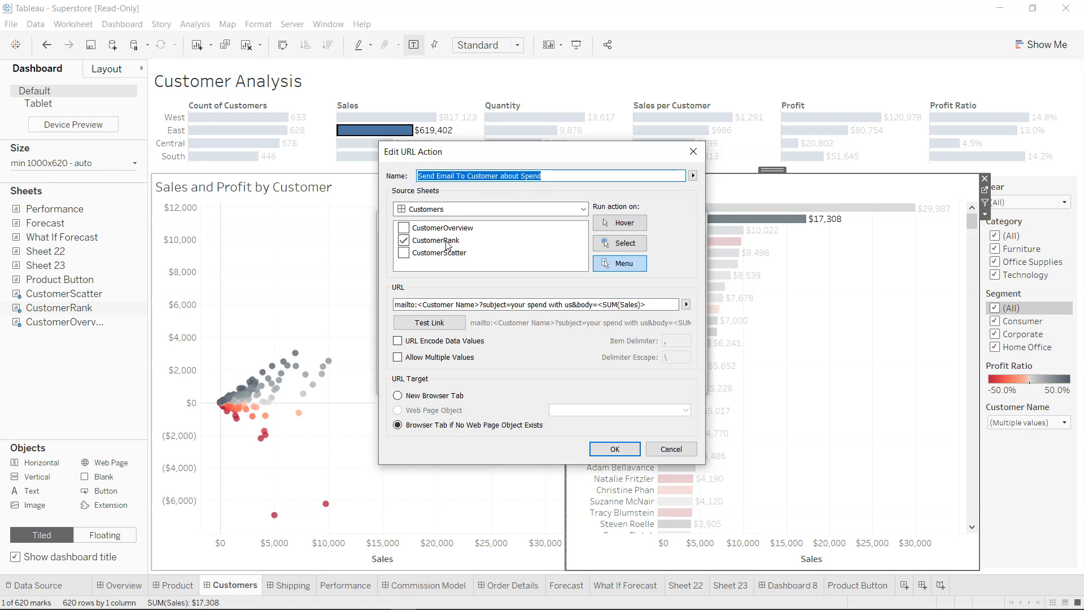
pyautogui.moveTo(394, 304); pyautogui.dragTo(648, 302)
pyautogui.click(649, 304)
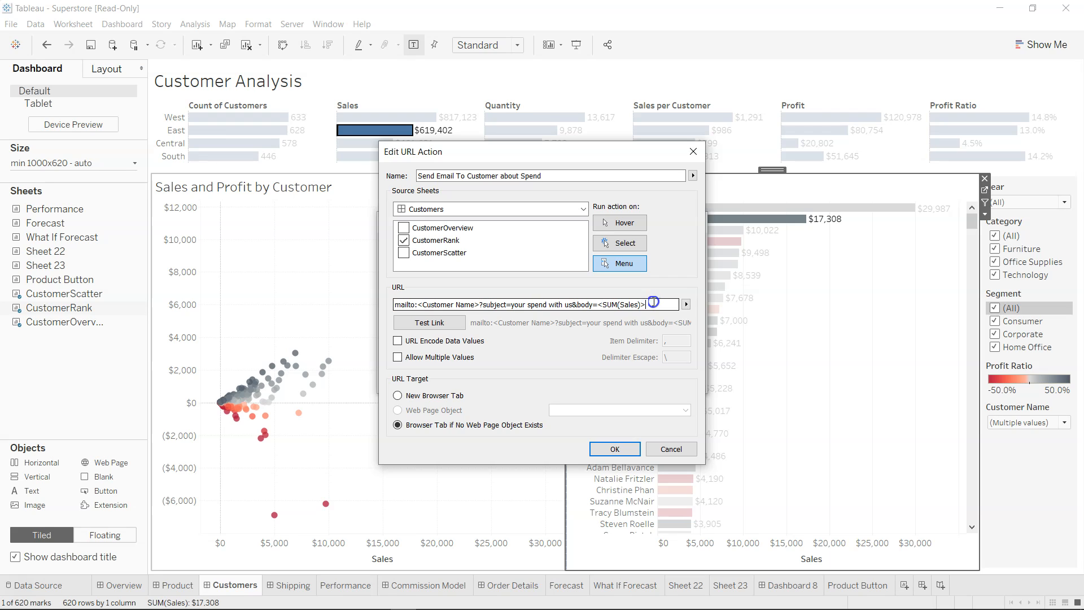
pyautogui.click(669, 450)
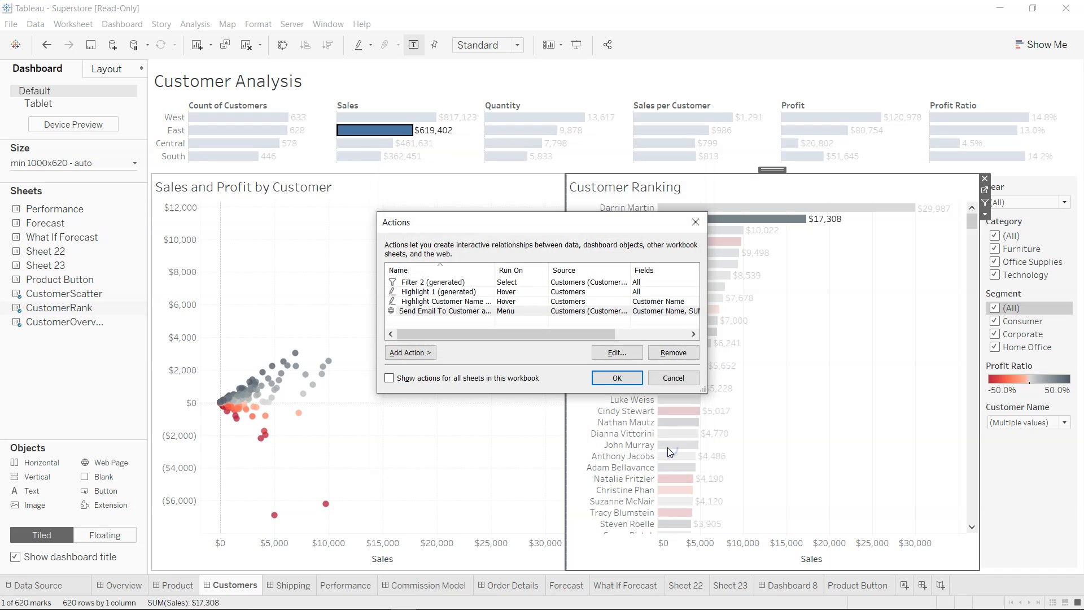
pyautogui.click(671, 379)
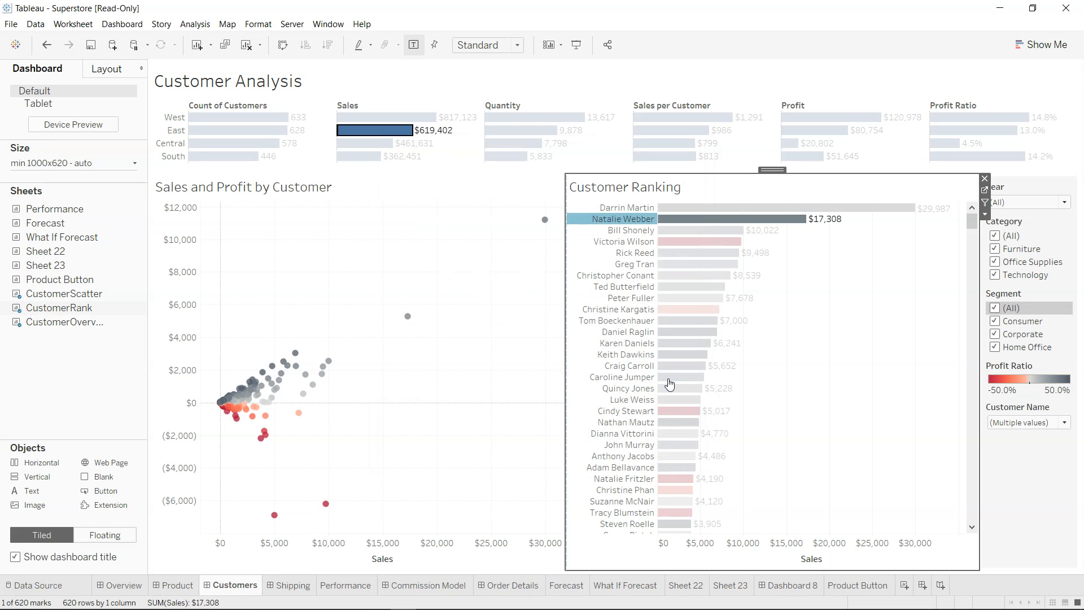